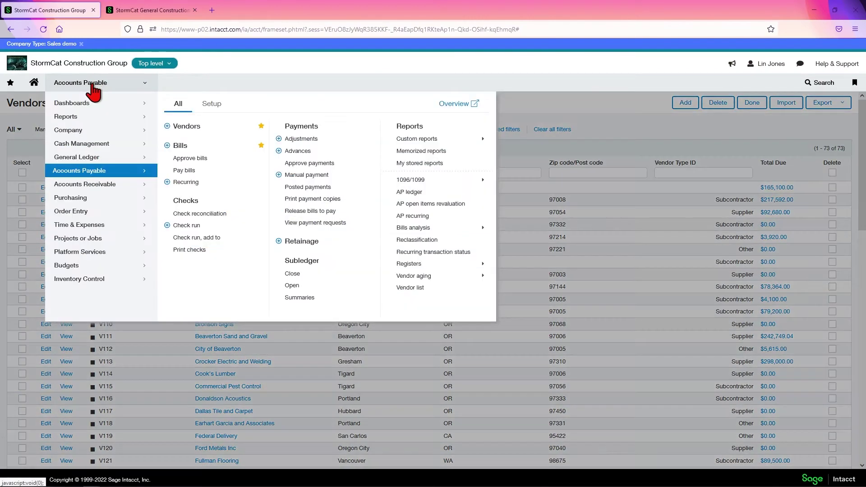
- Go to the Accounts Payable vendors list and start a new blank vendor record
{"action": "left_click", "coordinate": [561, 99]}
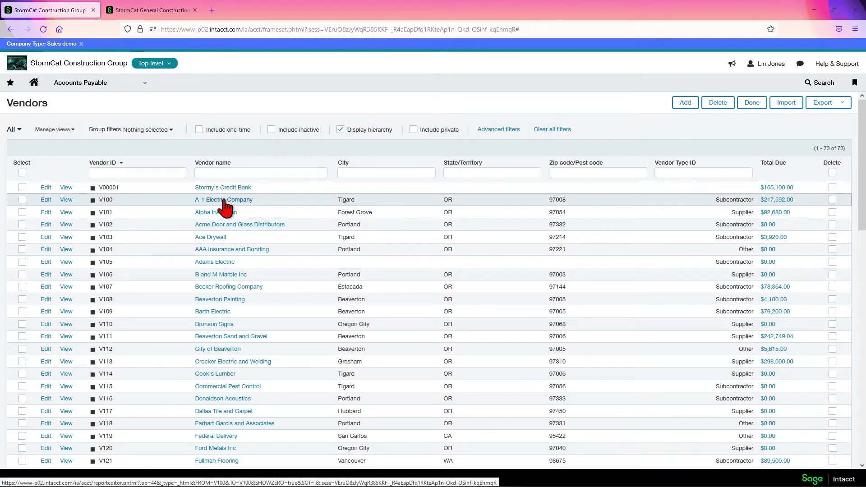
{"action": "left_click", "coordinate": [685, 102]}
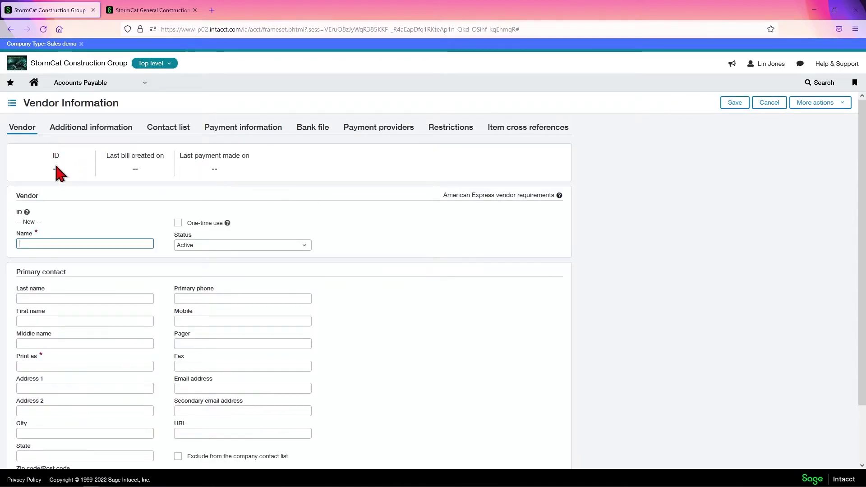
{"action": "scroll", "coordinate": [113, 318], "scroll_direction": "down", "scroll_amount": 1}
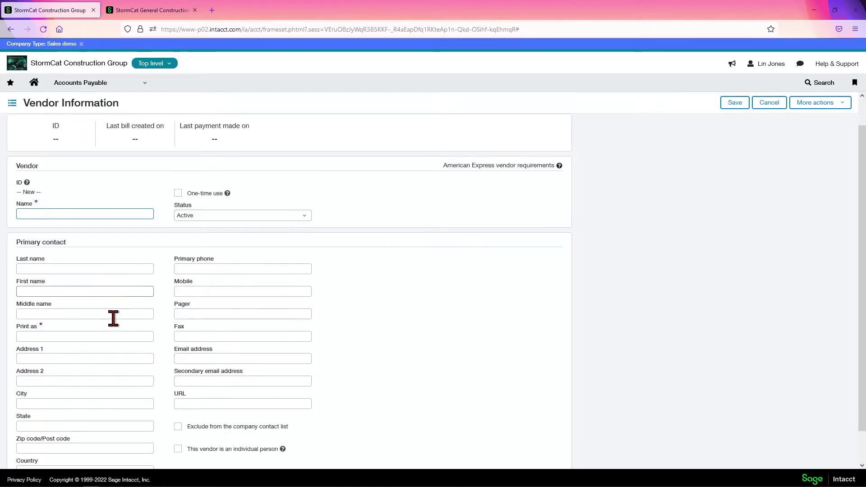
{"action": "scroll", "coordinate": [113, 316], "scroll_direction": "down", "scroll_amount": 1}
{"action": "scroll", "coordinate": [115, 315], "scroll_direction": "up", "scroll_amount": 2}
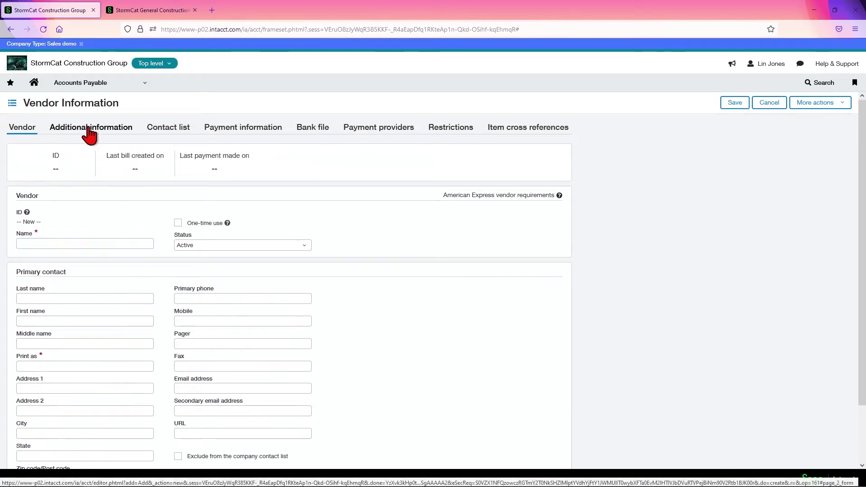
- On the Additional information tab, view the Type ID and Parent choices without selecting either
{"action": "left_click", "coordinate": [97, 131]}
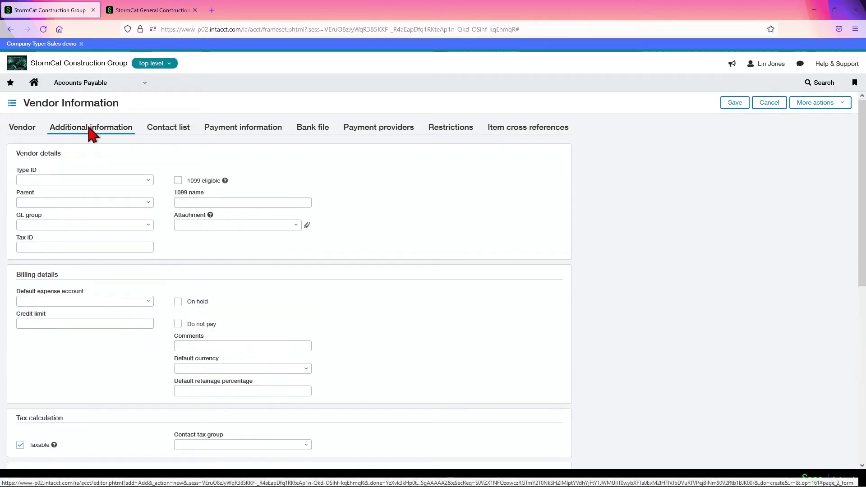
{"action": "left_click", "coordinate": [148, 180]}
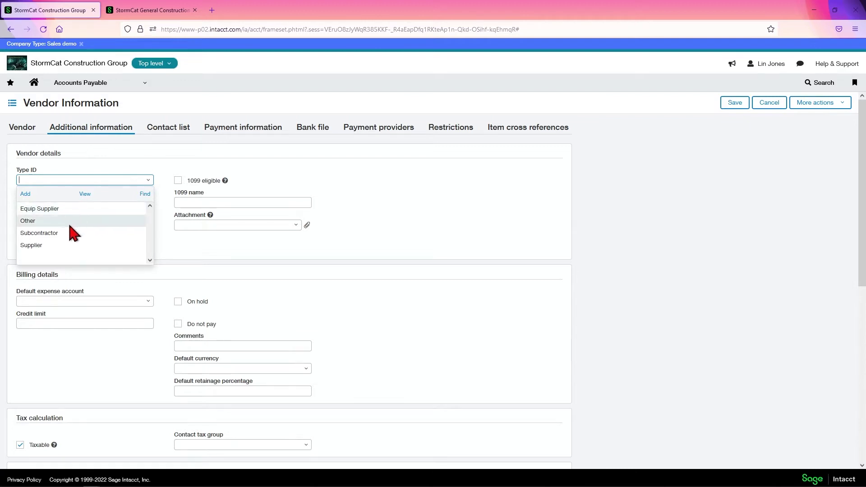
{"action": "left_click", "coordinate": [232, 248]}
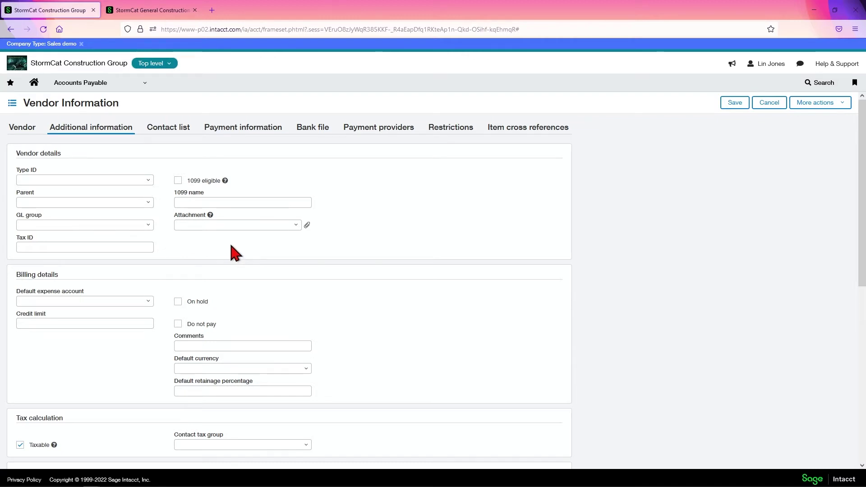
{"action": "left_click", "coordinate": [149, 203]}
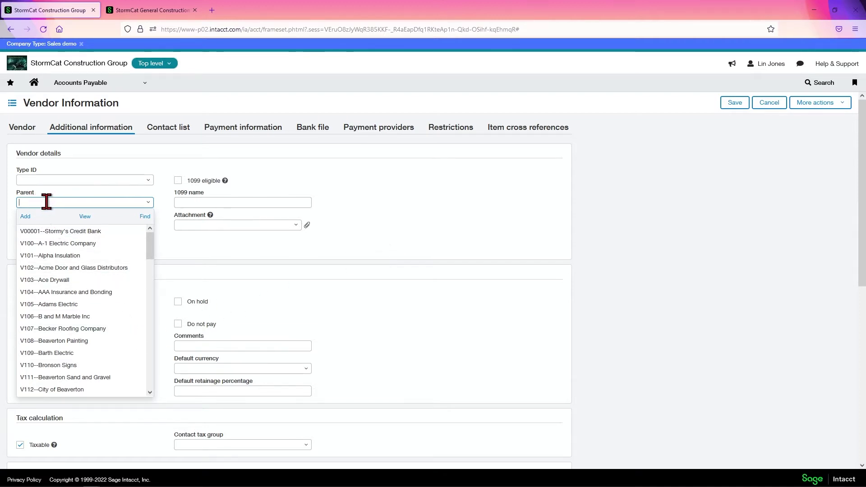
{"action": "left_click", "coordinate": [360, 212]}
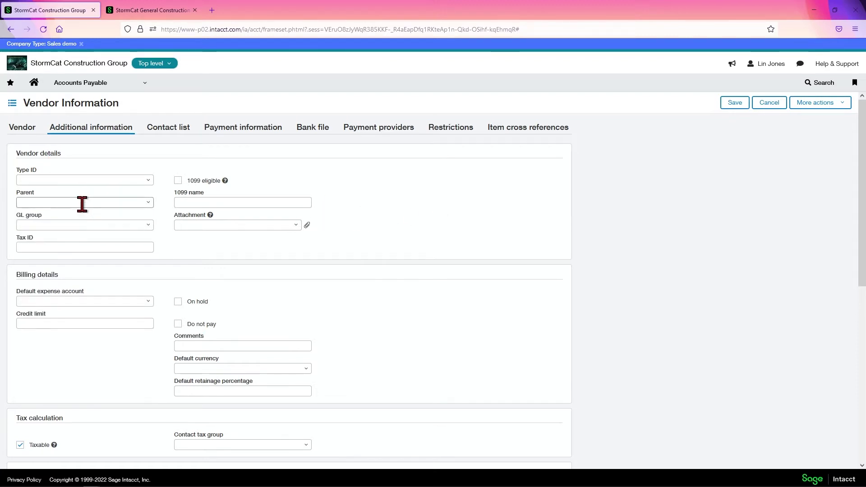
{"action": "left_click", "coordinate": [147, 225]}
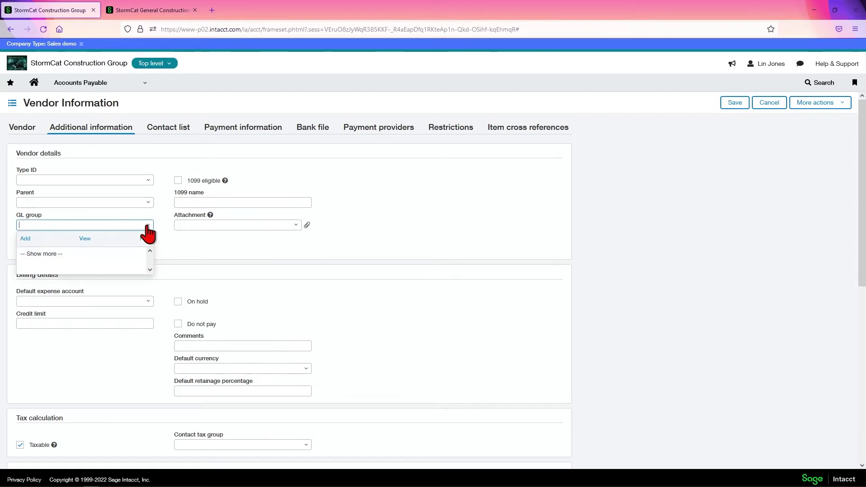
{"action": "left_click", "coordinate": [187, 240]}
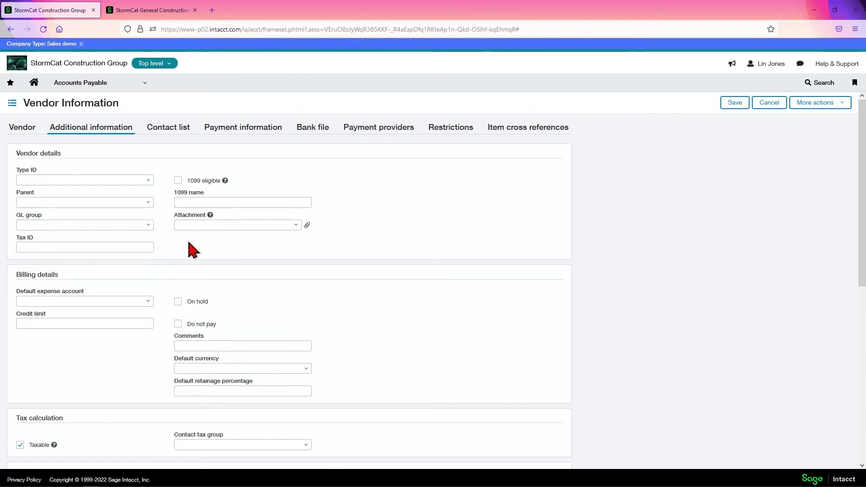
{"action": "left_click", "coordinate": [139, 246]}
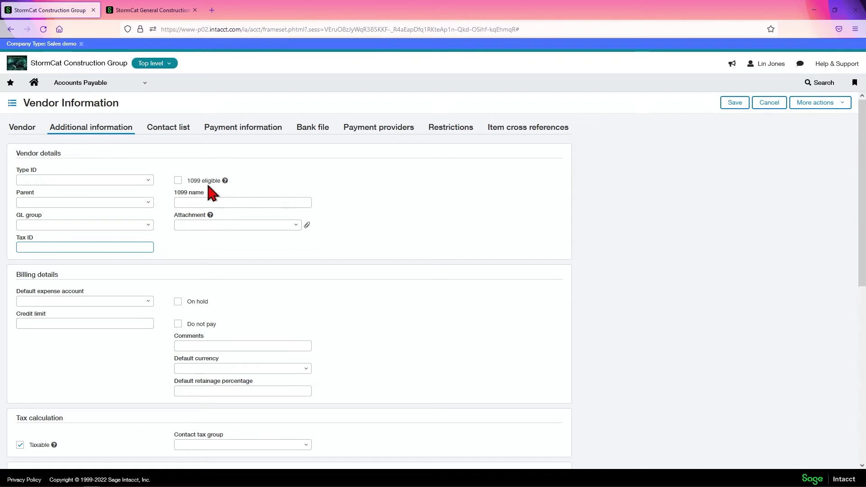
{"action": "left_click", "coordinate": [179, 181]}
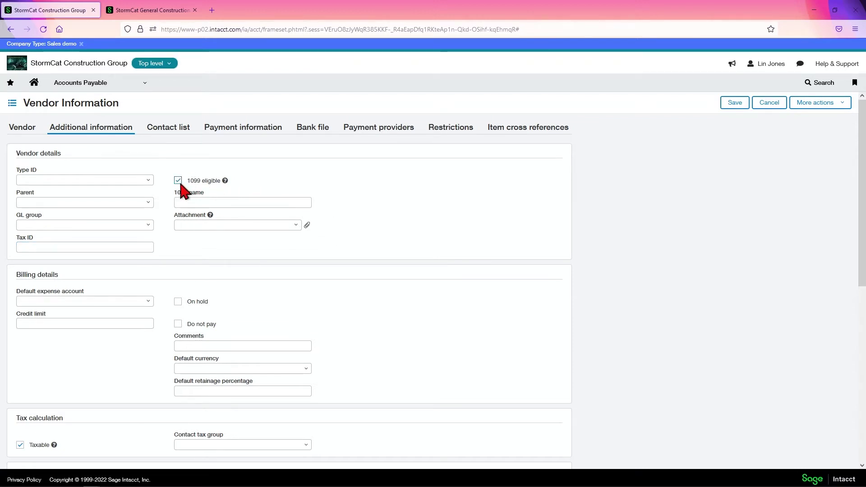
{"action": "left_click", "coordinate": [216, 200]}
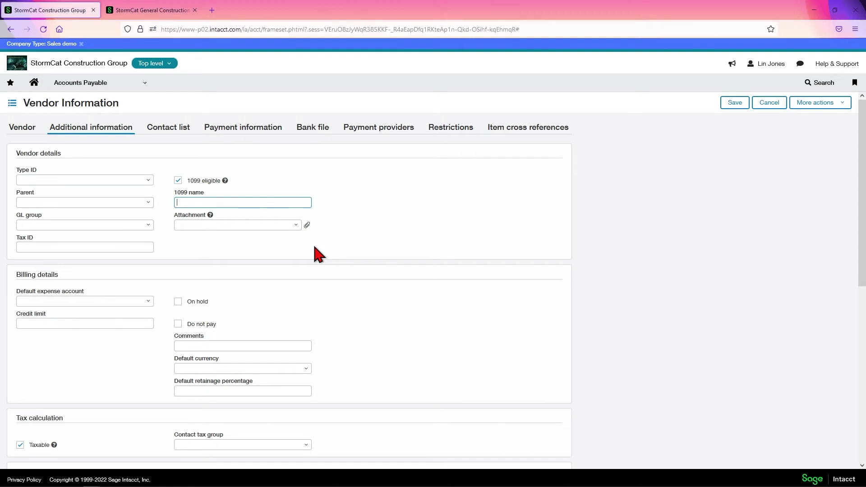
{"action": "left_click", "coordinate": [177, 181]}
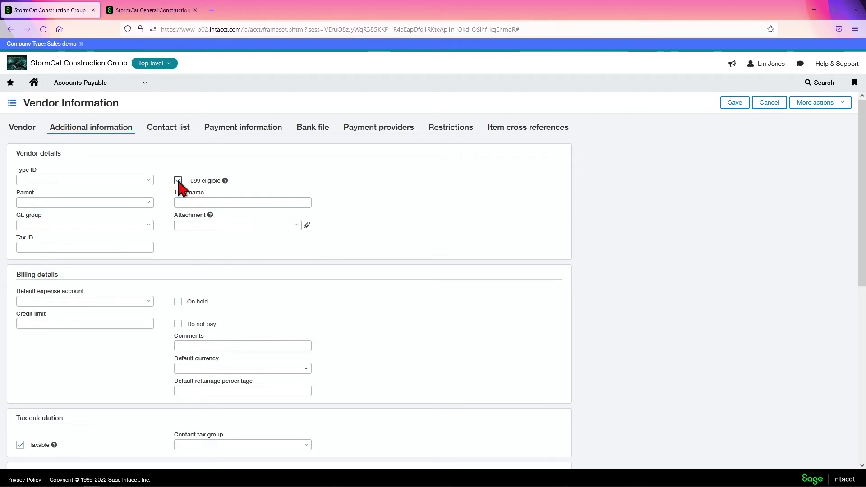
{"action": "left_click", "coordinate": [204, 223]}
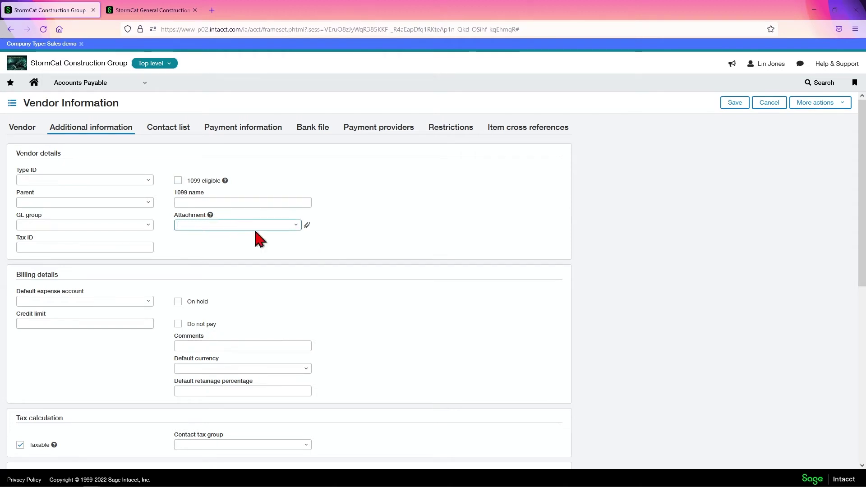
{"action": "left_click", "coordinate": [296, 226]}
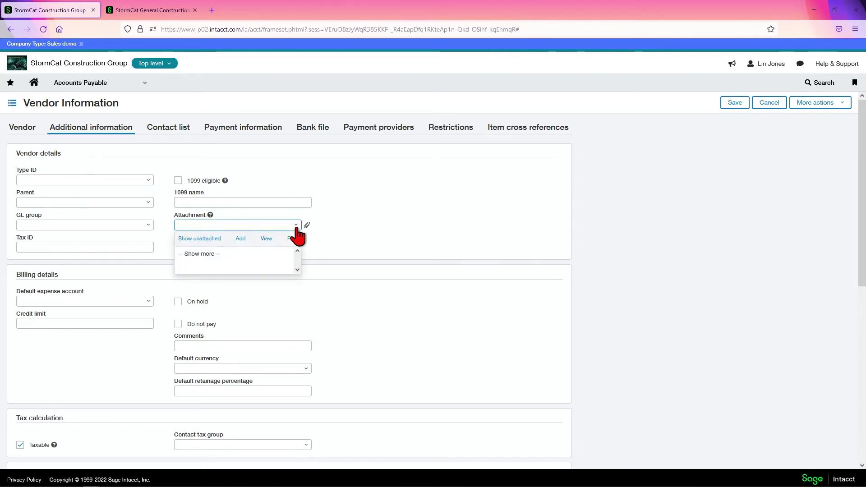
{"action": "left_click", "coordinate": [328, 233]}
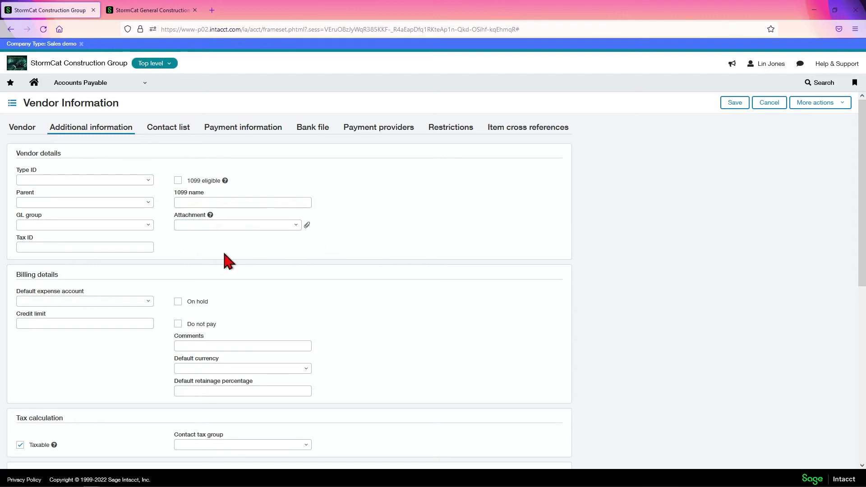
- Set the default expense account to 5000--Cost of Goods Sold
{"action": "scroll", "coordinate": [223, 250], "scroll_direction": "down", "scroll_amount": 2}
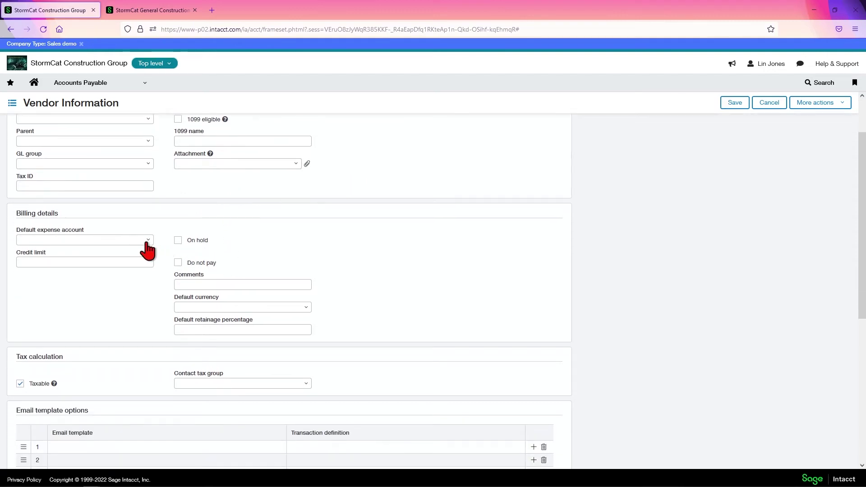
{"action": "left_click", "coordinate": [147, 244]}
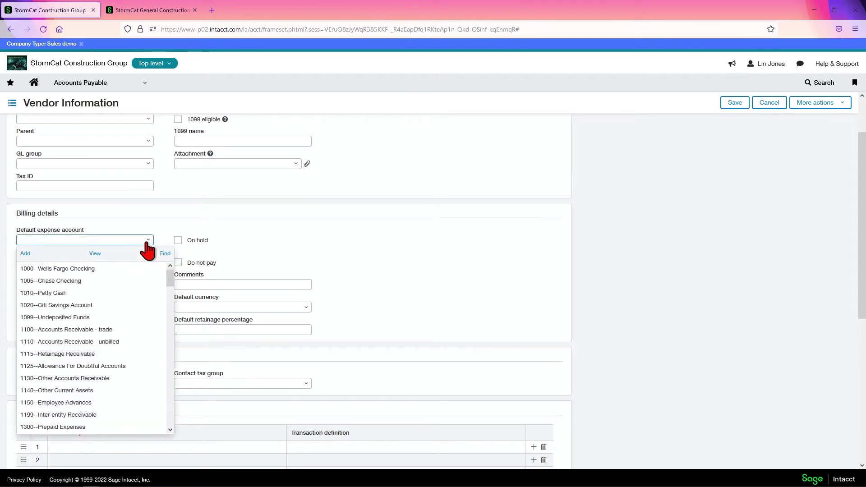
{"action": "type", "text": "5"}
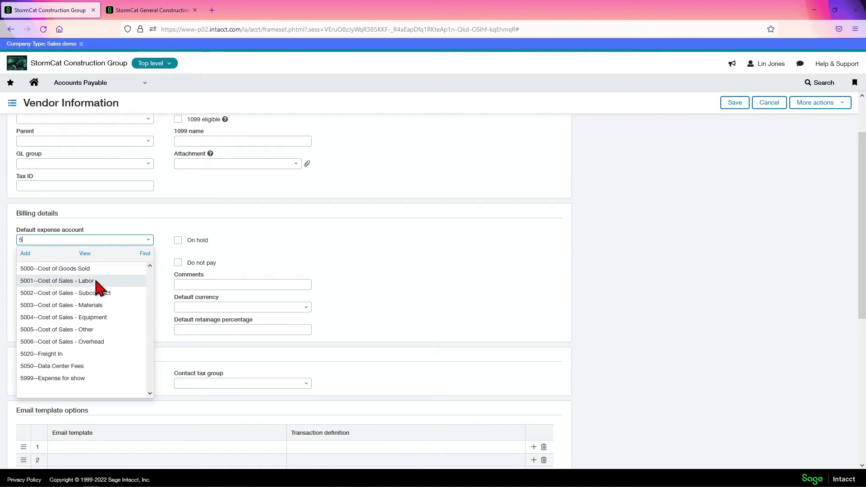
{"action": "left_click", "coordinate": [324, 254]}
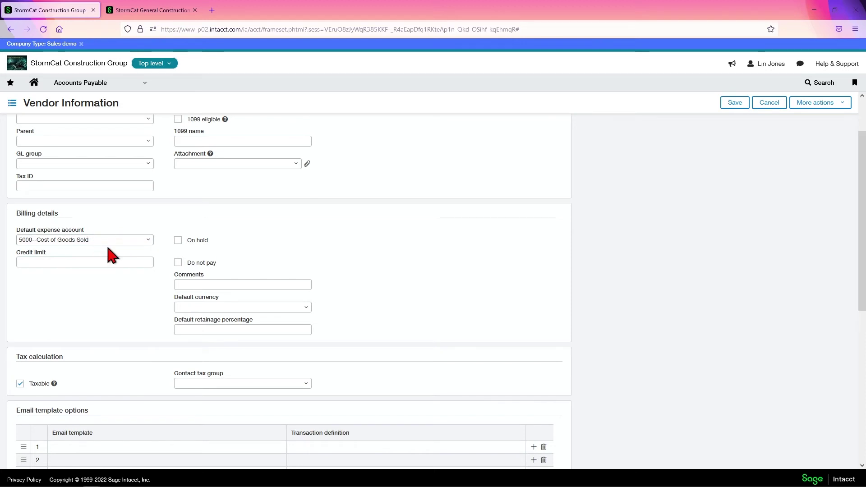
- Delete the default expense account entry so the field is empty again
{"action": "left_click", "coordinate": [108, 242]}
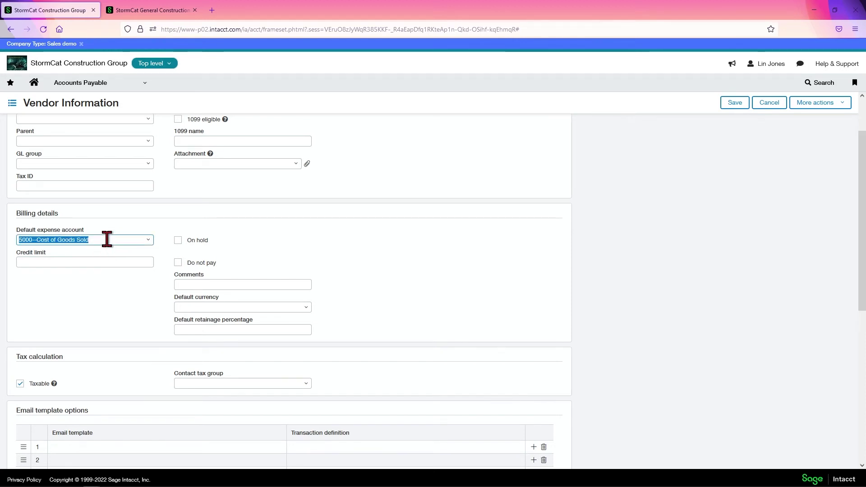
{"action": "key", "text": "BackSpace"}
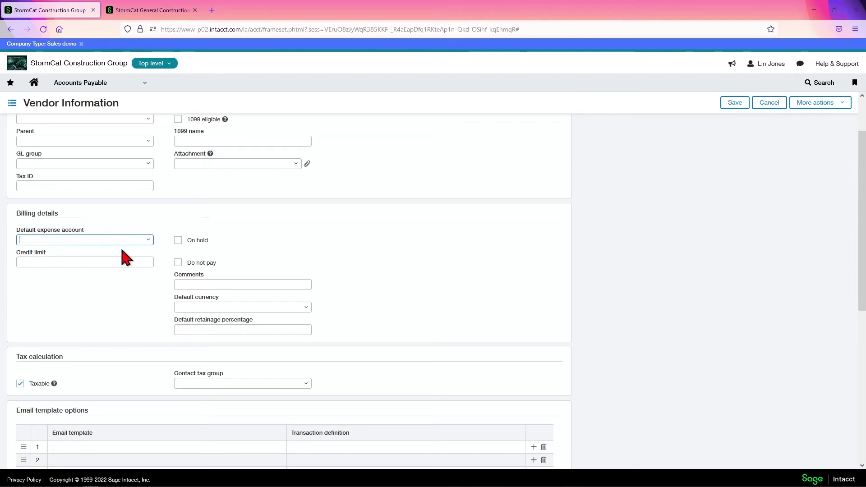
{"action": "left_click", "coordinate": [271, 260]}
{"action": "left_click", "coordinate": [89, 261]}
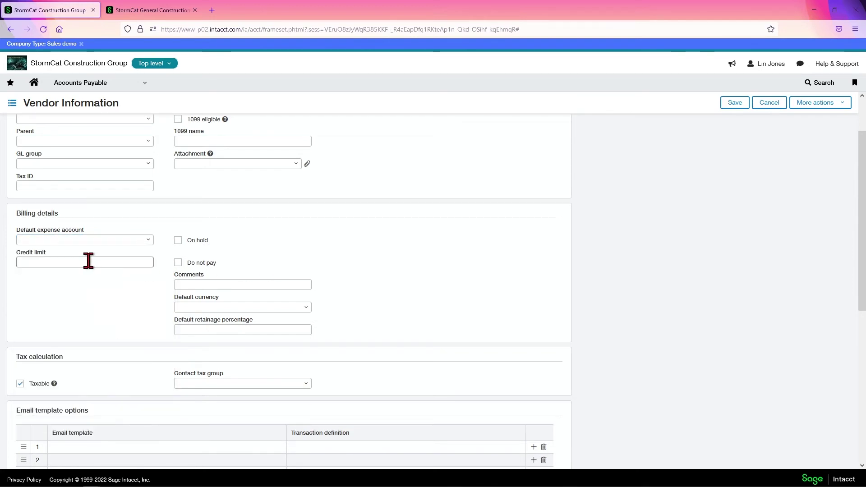
{"action": "left_click", "coordinate": [181, 284]}
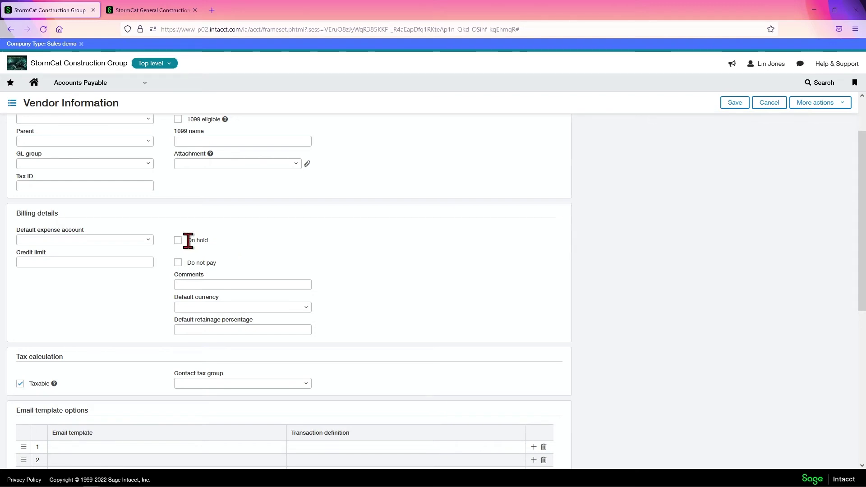
{"action": "left_click_drag", "start_coordinate": [191, 263], "coordinate": [225, 273]}
{"action": "left_click", "coordinate": [235, 262]}
{"action": "left_click", "coordinate": [228, 284]}
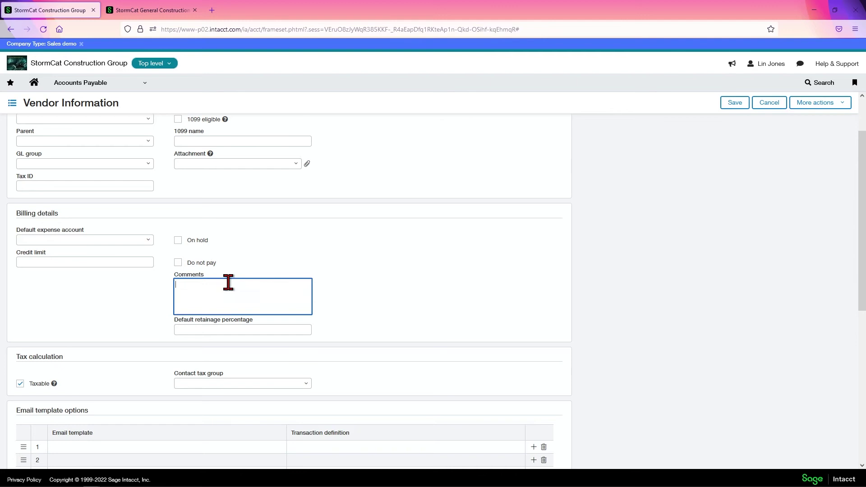
{"action": "left_click", "coordinate": [384, 294]}
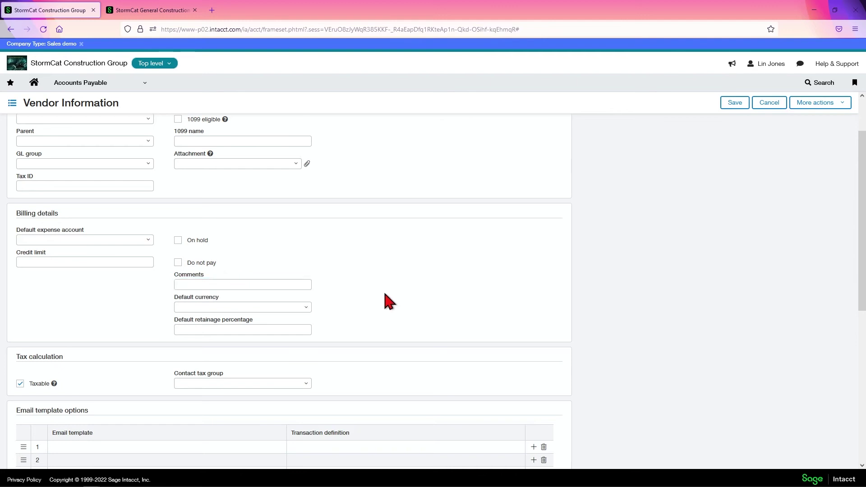
{"action": "left_click", "coordinate": [305, 307]}
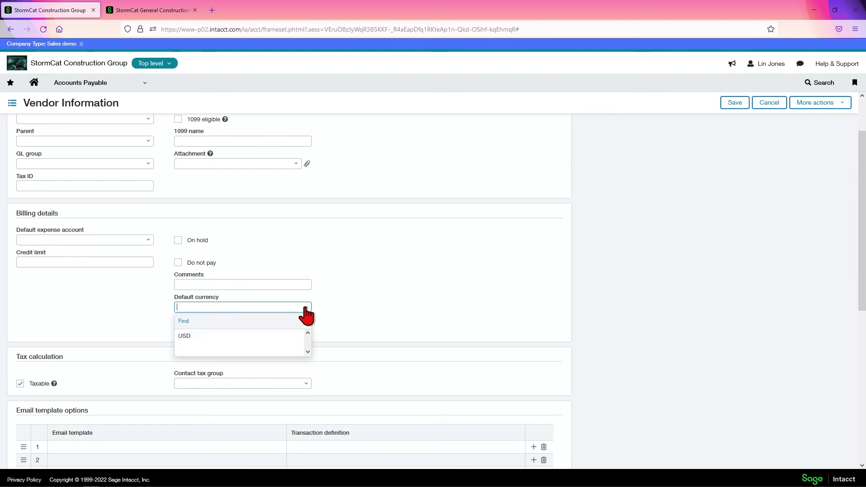
{"action": "left_click", "coordinate": [340, 308]}
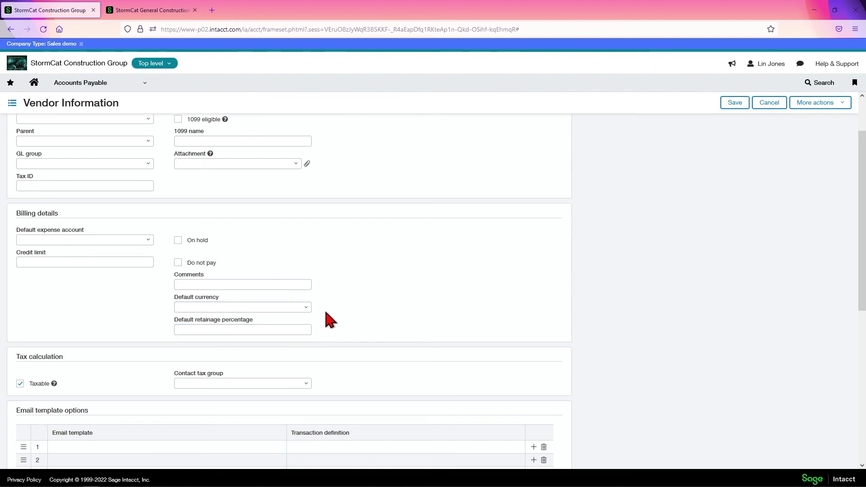
{"action": "left_click", "coordinate": [261, 328]}
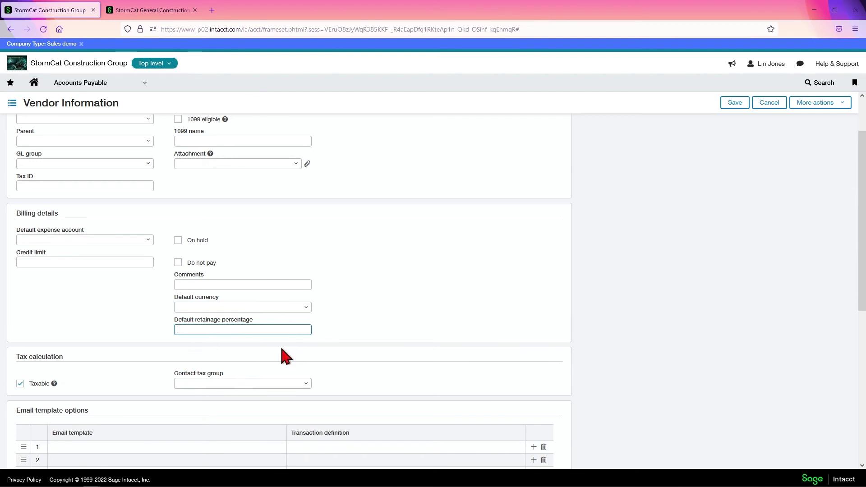
{"action": "scroll", "coordinate": [273, 352], "scroll_direction": "down", "scroll_amount": 2}
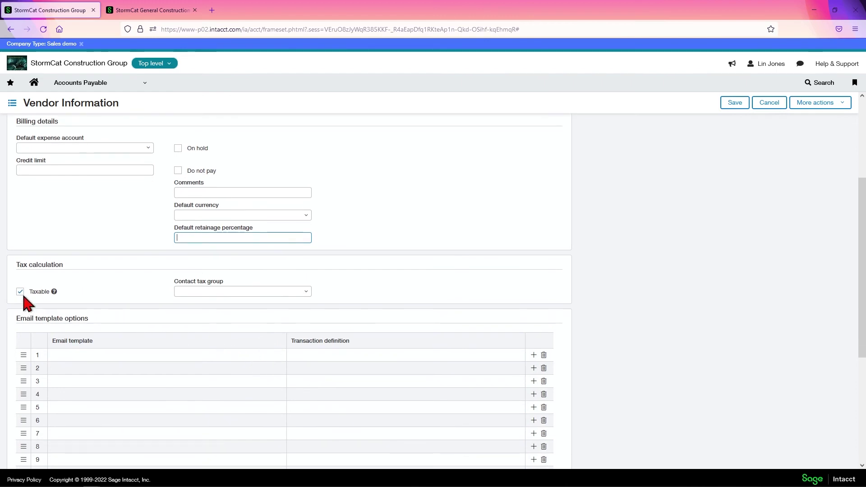
{"action": "left_click", "coordinate": [259, 296]}
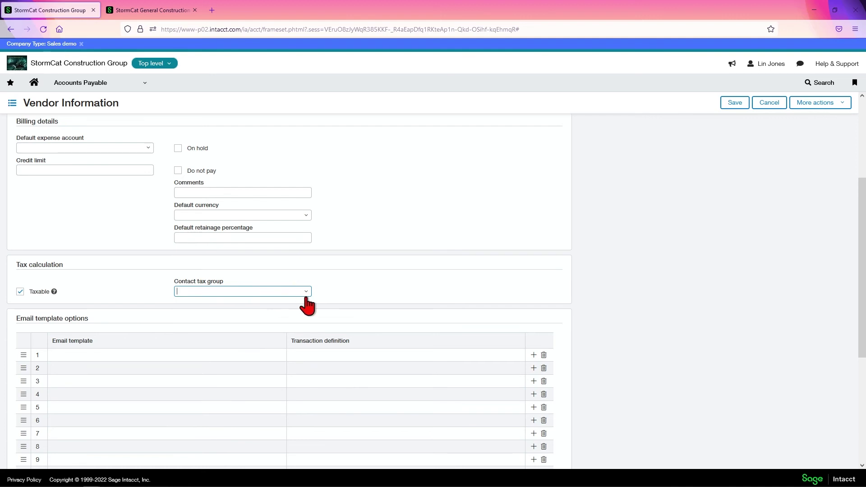
{"action": "left_click", "coordinate": [353, 281]}
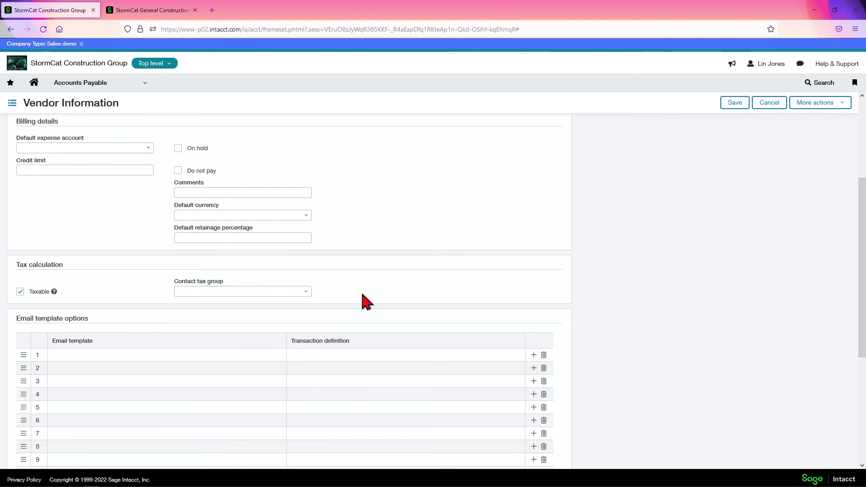
{"action": "scroll", "coordinate": [216, 363], "scroll_direction": "down", "scroll_amount": 2}
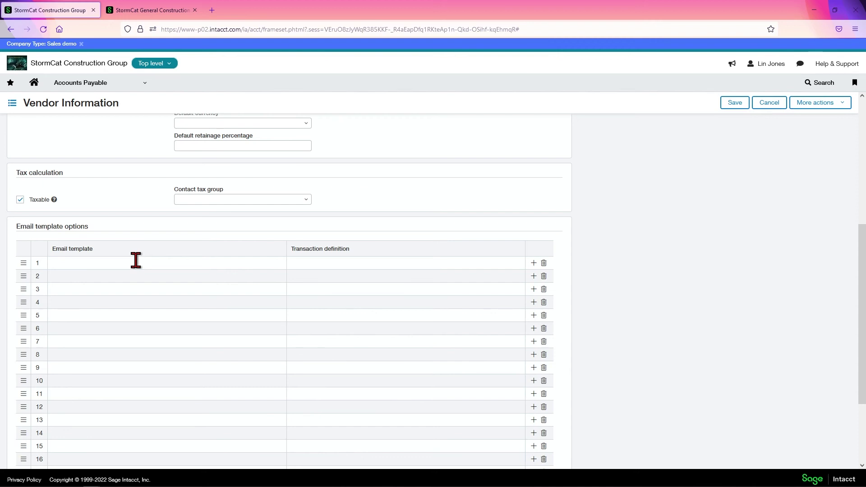
{"action": "left_click", "coordinate": [306, 262]}
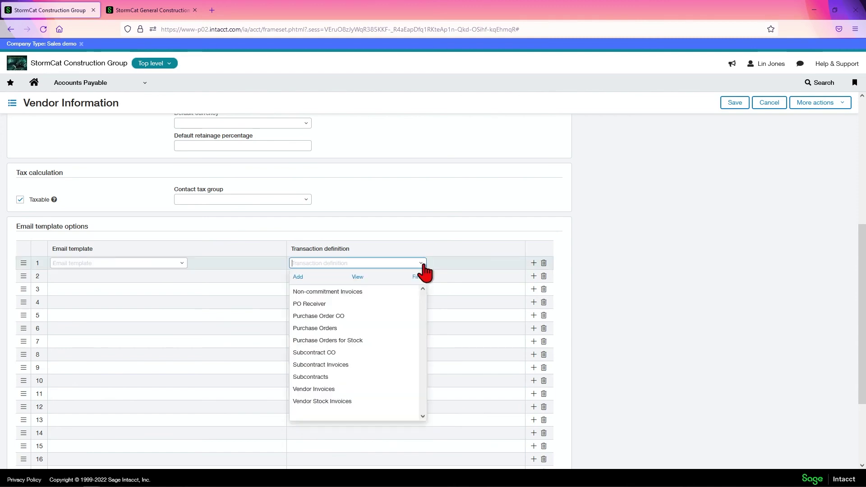
{"action": "left_click", "coordinate": [485, 275]}
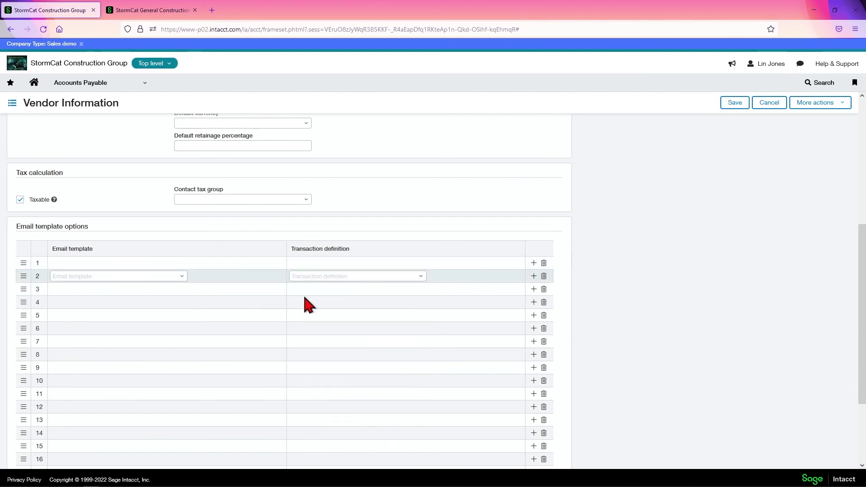
{"action": "scroll", "coordinate": [293, 325], "scroll_direction": "down", "scroll_amount": 2}
{"action": "scroll", "coordinate": [275, 353], "scroll_direction": "up", "scroll_amount": 1}
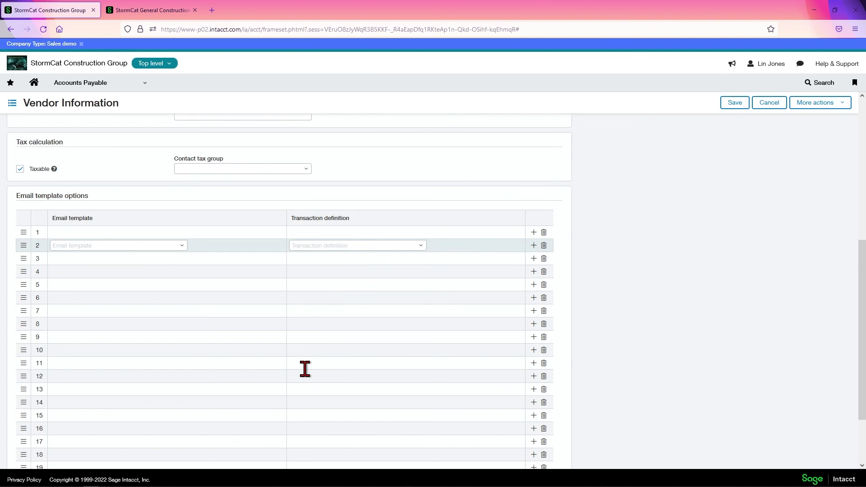
{"action": "scroll", "coordinate": [290, 338], "scroll_direction": "up", "scroll_amount": 7}
{"action": "left_click", "coordinate": [290, 345]}
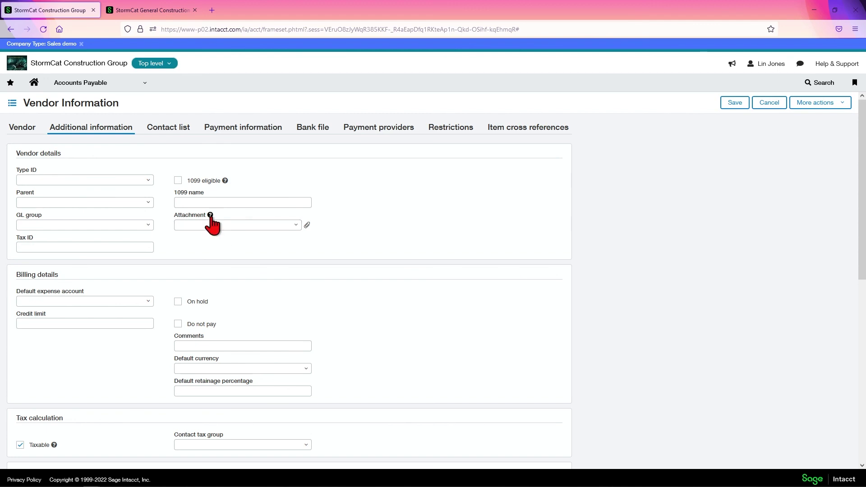
{"action": "left_click", "coordinate": [847, 66]}
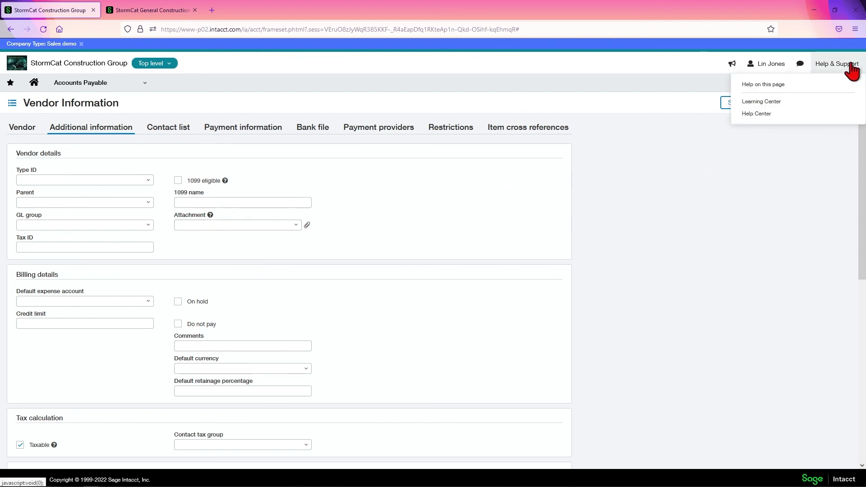
{"action": "left_click", "coordinate": [397, 246]}
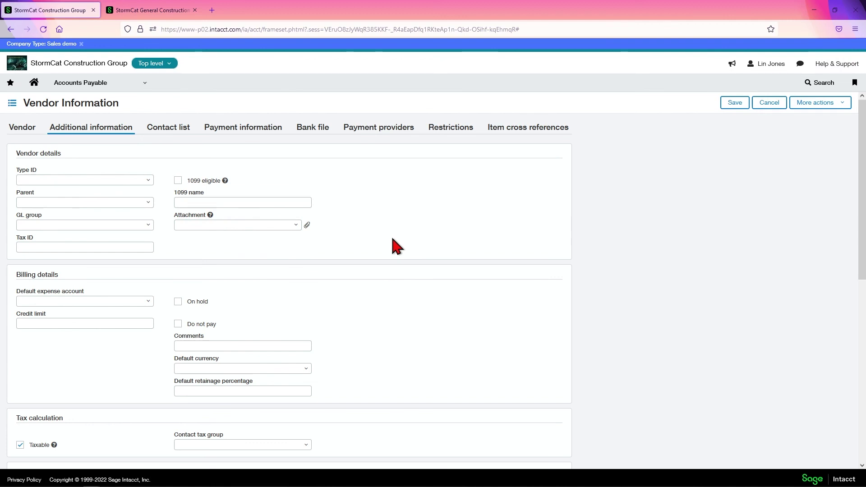